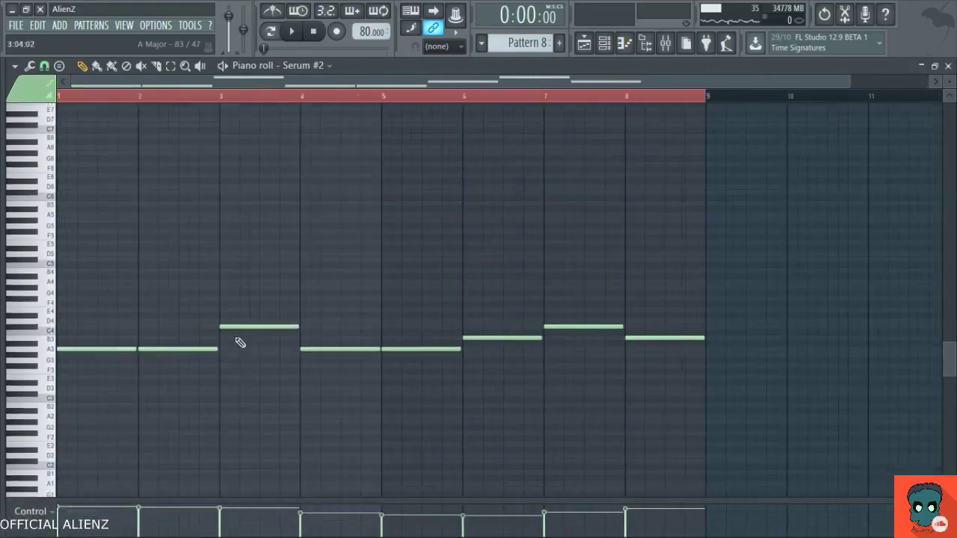
# Lower the first bar's A3 note to E3 in the Serum #2 pattern.
pyautogui.scroll(3, 214, 321)
pyautogui.scroll(-2, 182, 281)
pyautogui.moveTo(77, 292); pyautogui.dragTo(98, 379)
pyautogui.hotkey('shift', 'Down')
pyautogui.hotkey('shift', 'Down')
pyautogui.hotkey('shift', 'Down')
pyautogui.hotkey('shift', 'Down')
pyautogui.hotkey('shift', 'Down')
pyautogui.hotkey('shift', 'Down')
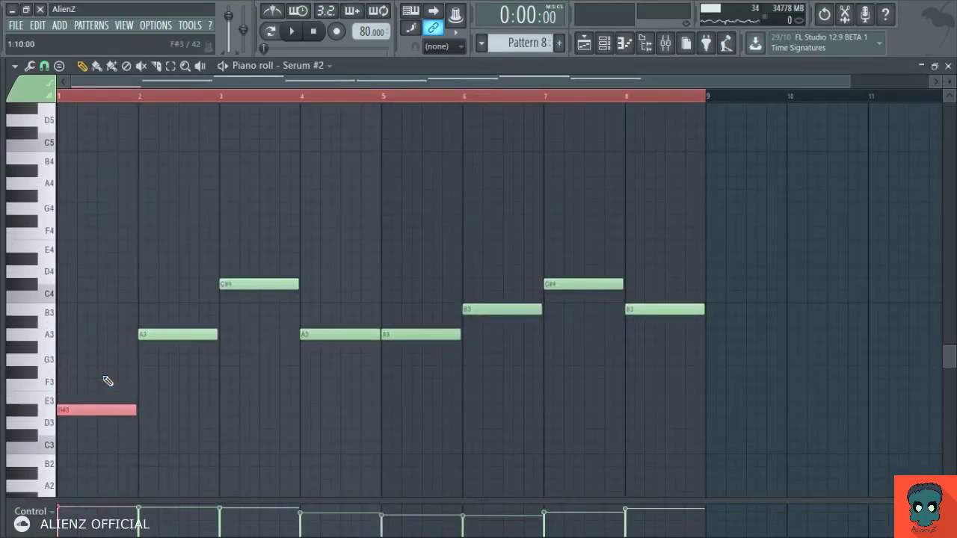
pyautogui.hotkey('shift', 'Up')
pyautogui.click(274, 315)
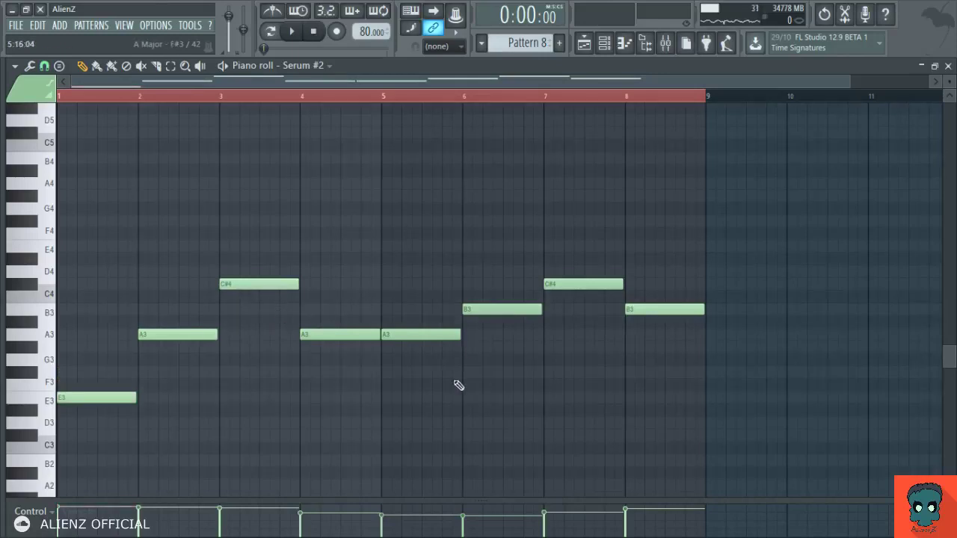
# Lower the A3 note in bar 5 to E3.
pyautogui.moveTo(417, 338); pyautogui.dragTo(451, 384)
pyautogui.hotkey('shift', 'Down')
pyautogui.hotkey('shift', 'Down')
pyautogui.hotkey('shift', 'Down')
pyautogui.hotkey('shift', 'Down')
pyautogui.hotkey('shift', 'Down')
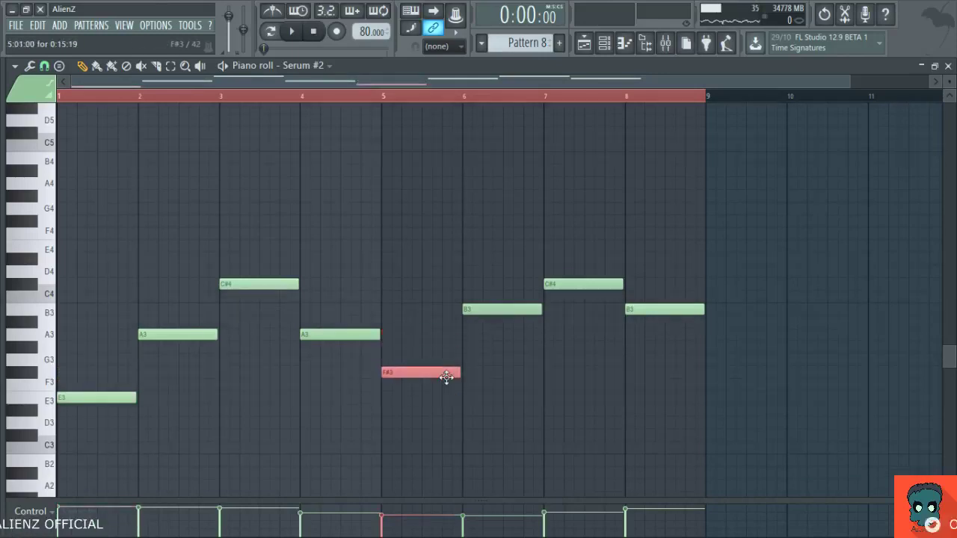
pyautogui.click(503, 278)
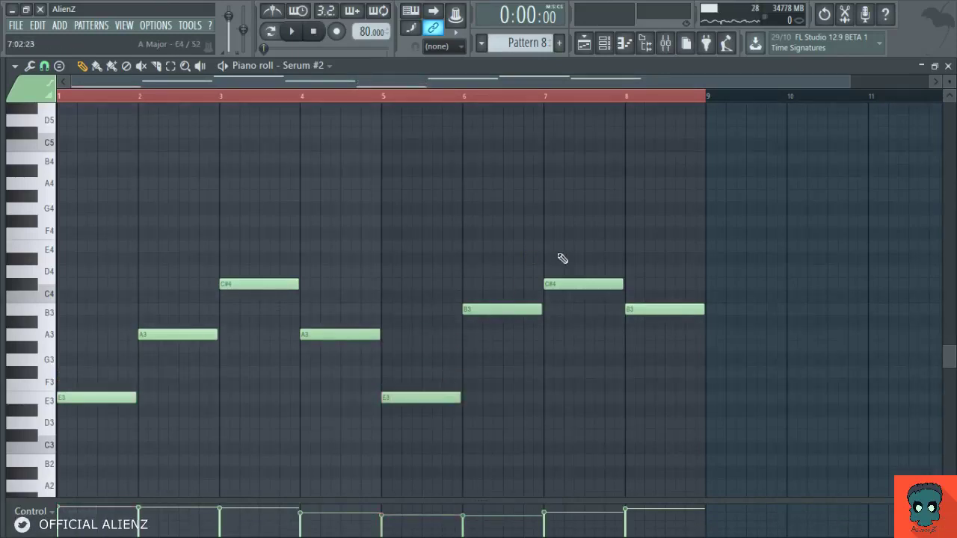
pyautogui.scroll(1, 541, 301)
# Start playback of Pattern 8 and reset oscillator A's octave to 0 in the Serum #2 synth.
pyautogui.press('F7')
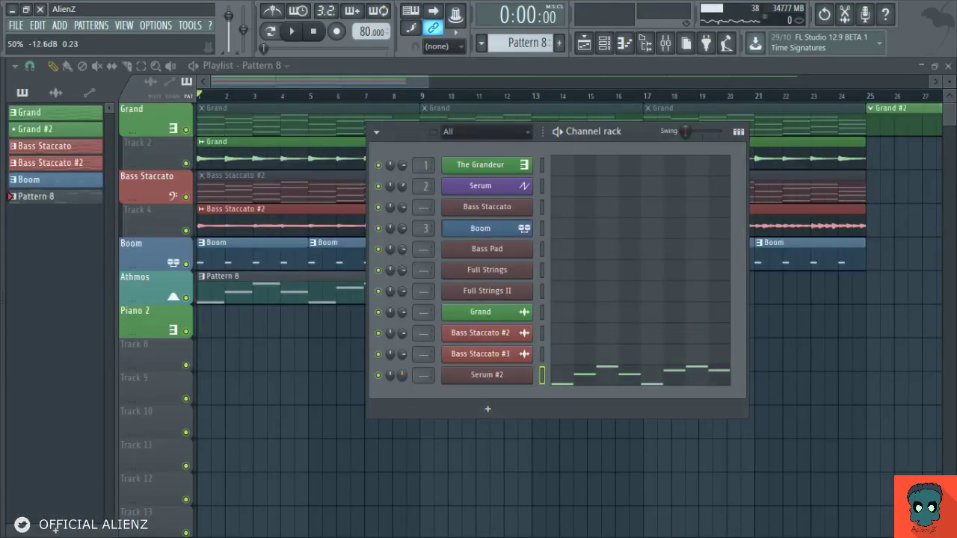
pyautogui.press('space')
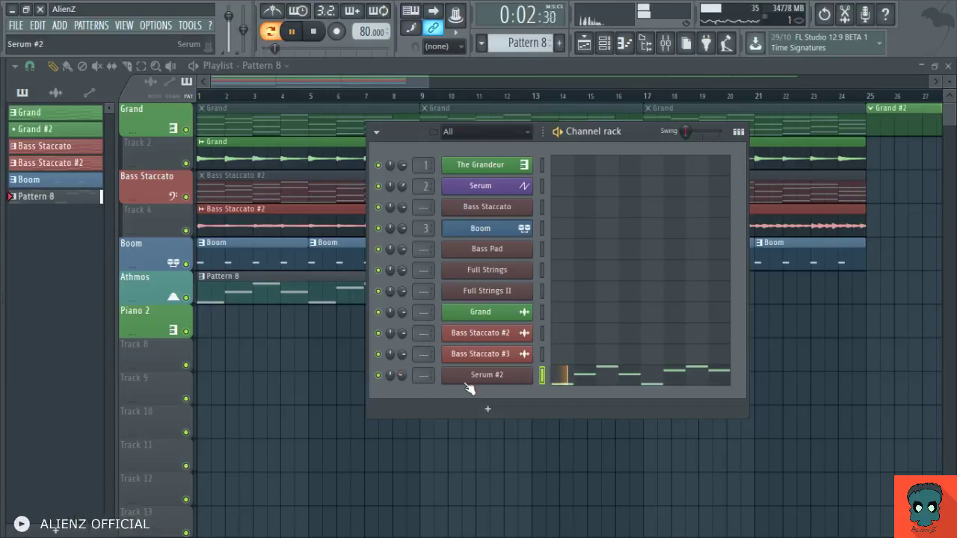
pyautogui.click(506, 382)
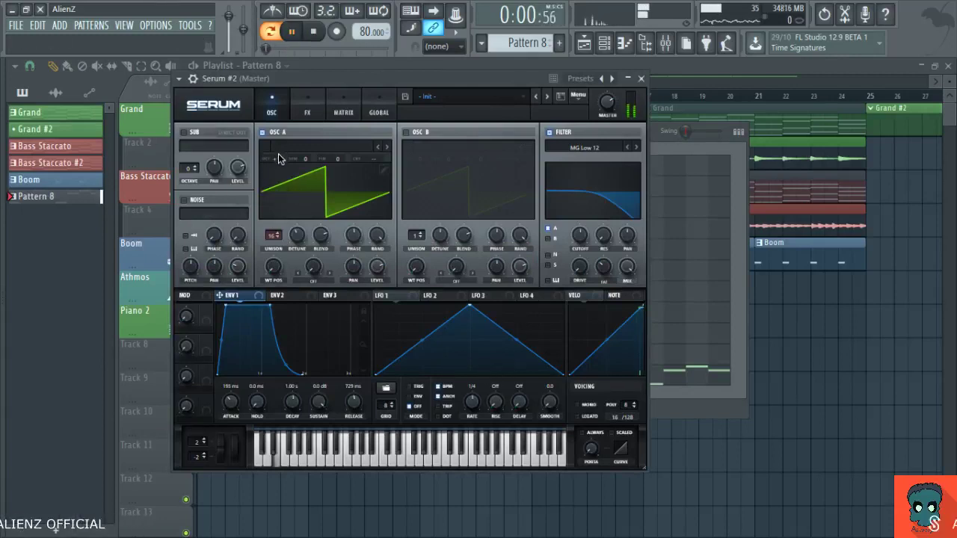
pyautogui.doubleClick(276, 161)
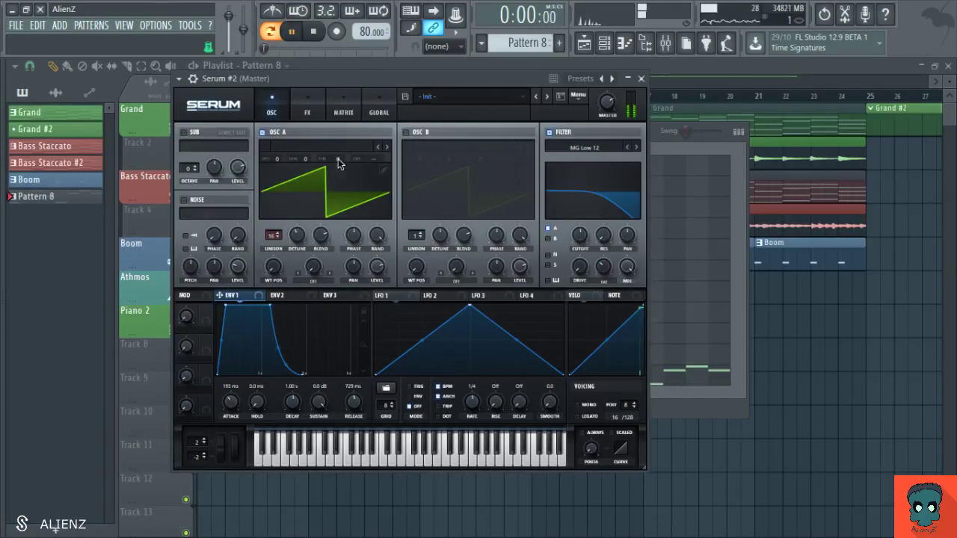
# Enable oscillator B at +1 octave with 16 unison voices, and adjust the detune of both oscillators.
pyautogui.click(405, 132)
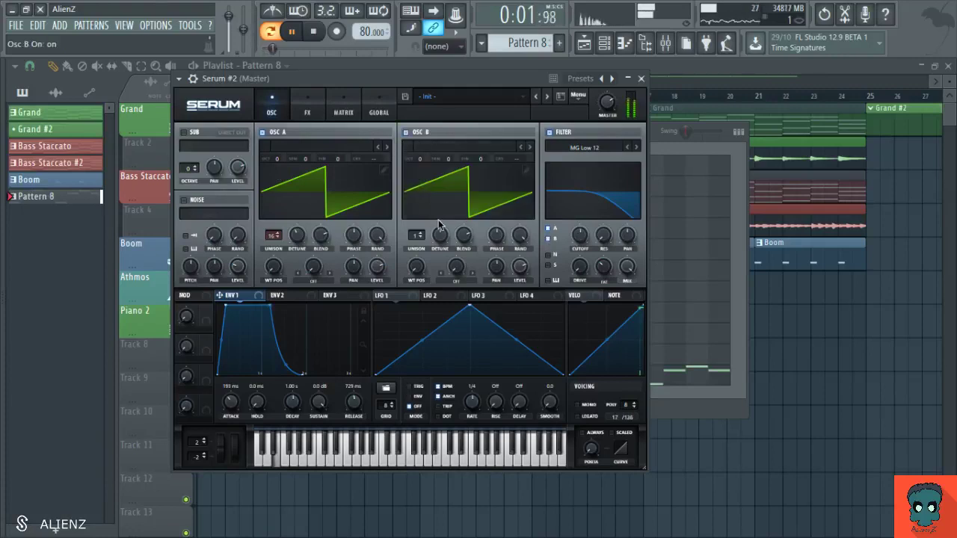
pyautogui.scroll(1, 422, 162)
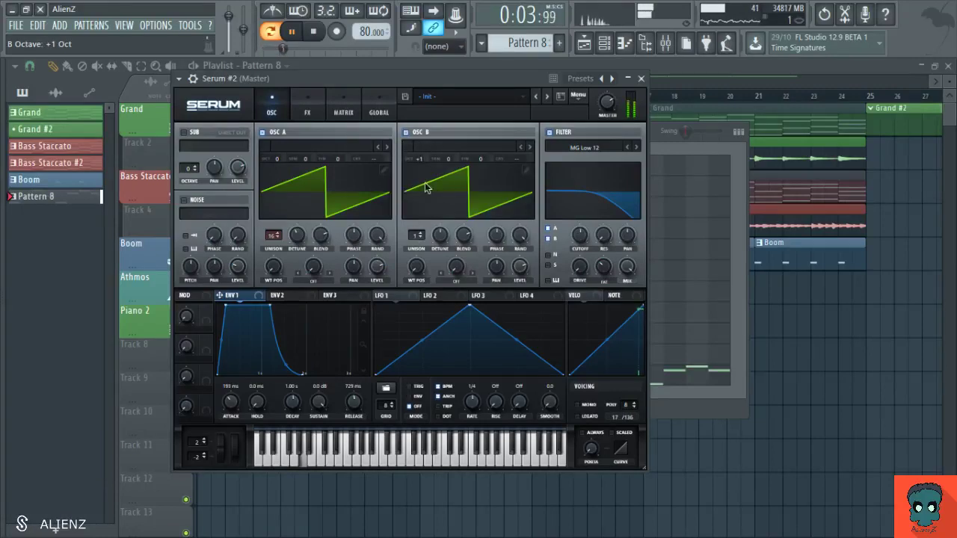
pyautogui.moveTo(418, 241); pyautogui.dragTo(442, 261)
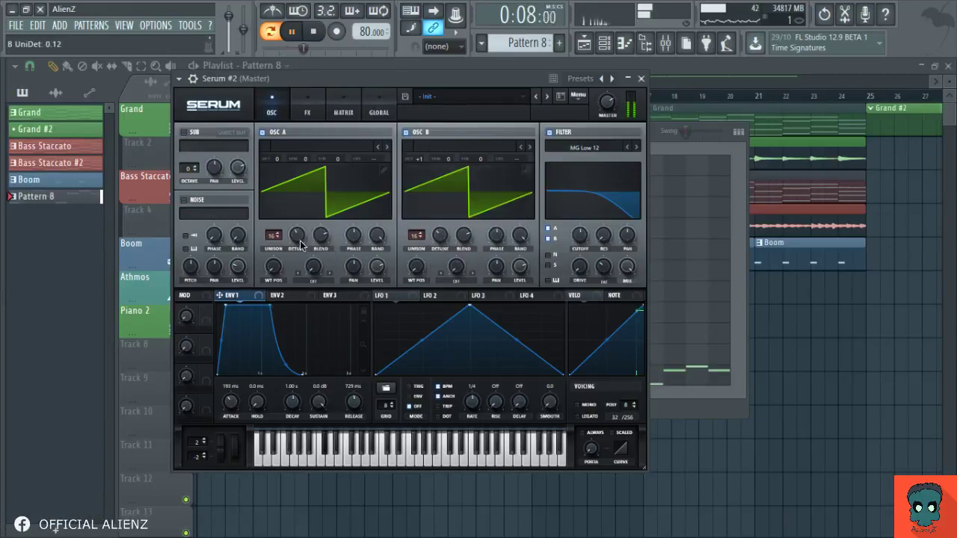
pyautogui.moveTo(297, 236); pyautogui.dragTo(297, 257)
pyautogui.moveTo(447, 247); pyautogui.dragTo(447, 240)
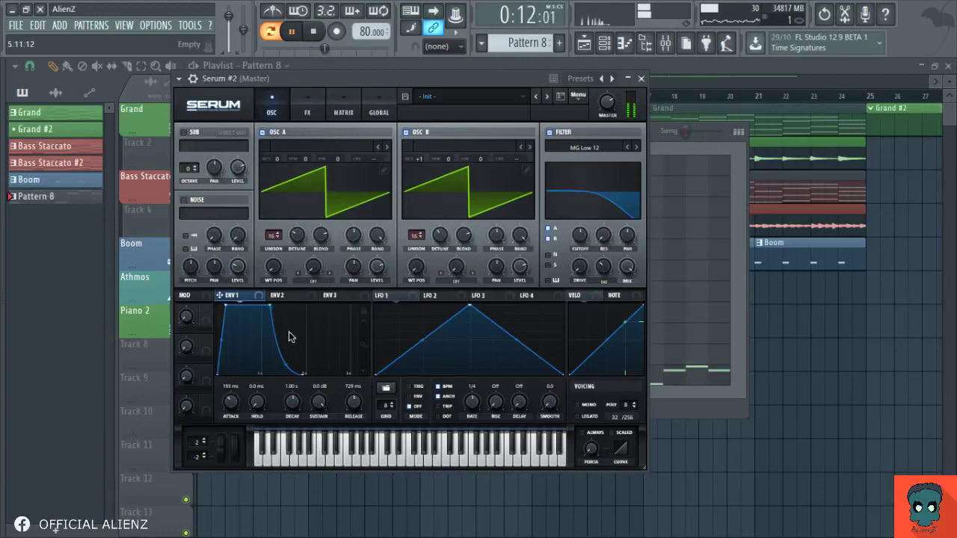
# Shape envelope 1 with a 1.35 s attack, a 54% attack curve and a 2.01 s release.
pyautogui.moveTo(233, 406); pyautogui.dragTo(239, 386)
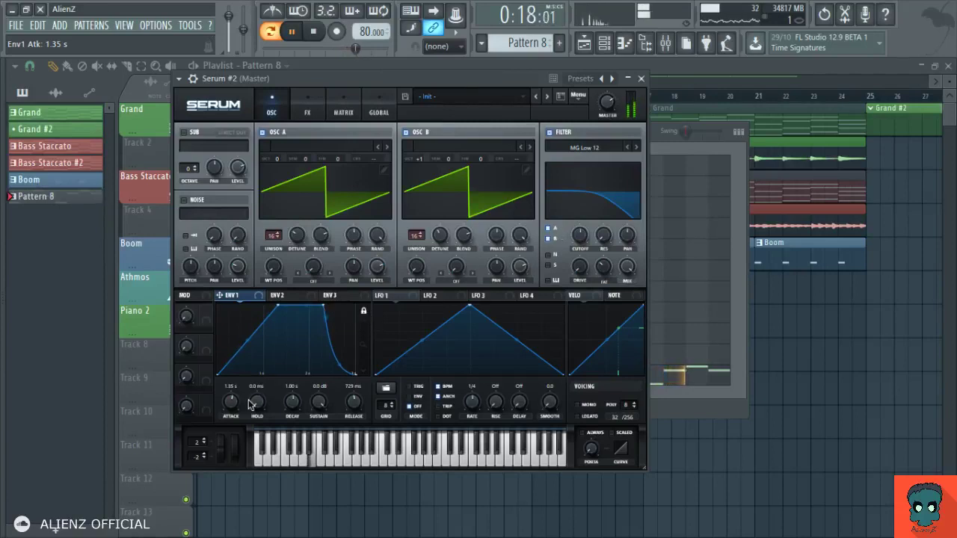
pyautogui.moveTo(247, 346); pyautogui.dragTo(245, 340)
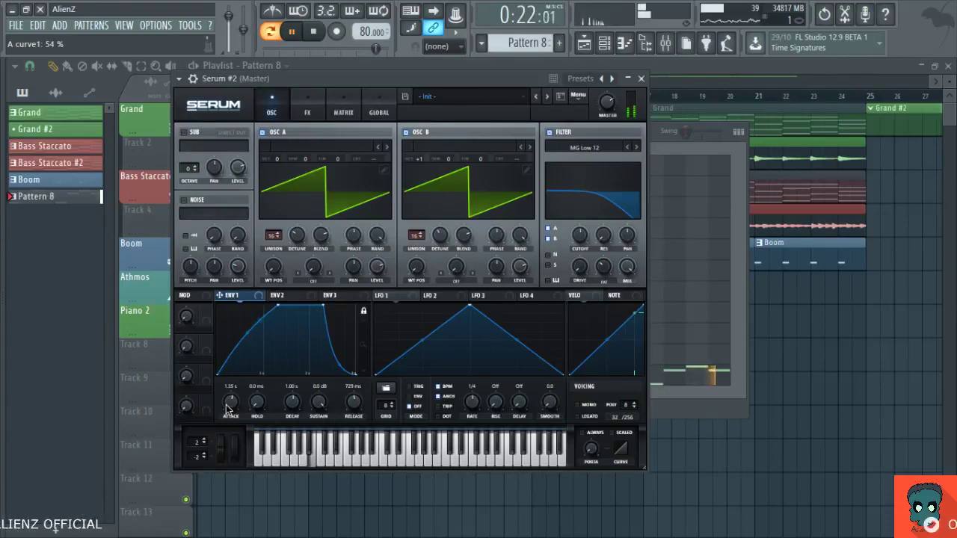
pyautogui.moveTo(354, 414); pyautogui.dragTo(354, 408)
pyautogui.scroll(3, 354, 408)
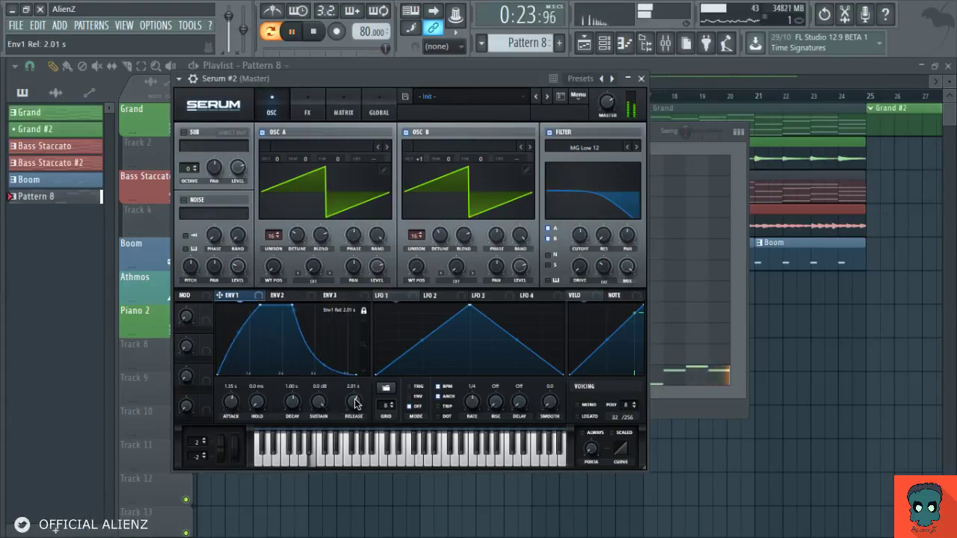
# Shorten all notes of the Serum #2 pattern to half a bar each.
pyautogui.click(681, 381)
pyautogui.scroll(1, 378, 342)
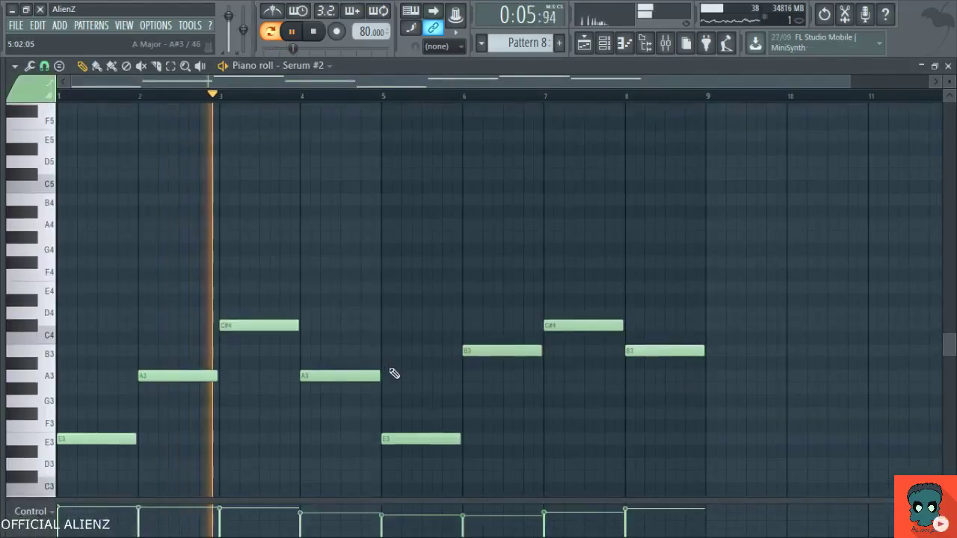
pyautogui.hotkey('ctrl', 'a')
pyautogui.moveTo(298, 326); pyautogui.dragTo(261, 329)
pyautogui.click(288, 336)
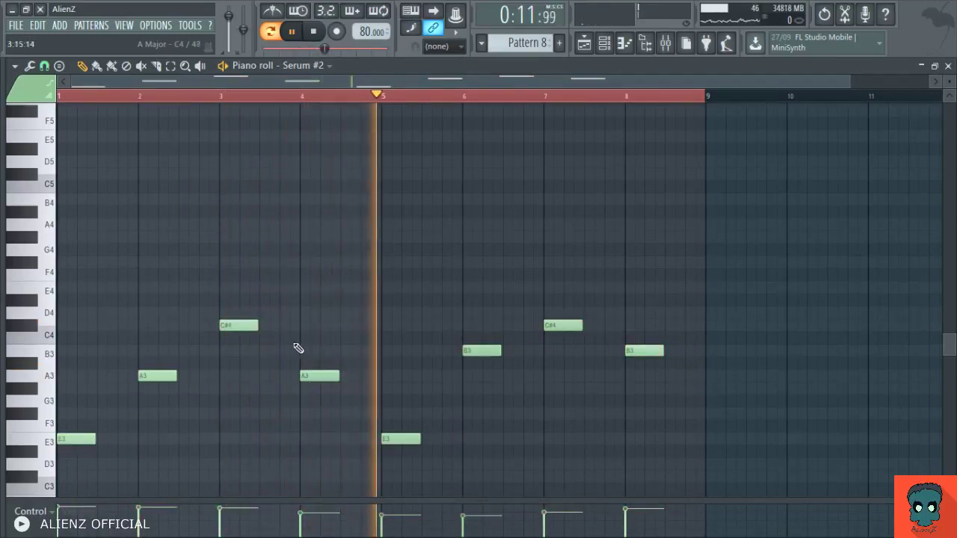
# Lengthen all notes of the pattern to about seven eighths of a bar each.
pyautogui.moveTo(259, 325); pyautogui.dragTo(278, 325)
pyautogui.hotkey('ctrl', 'a')
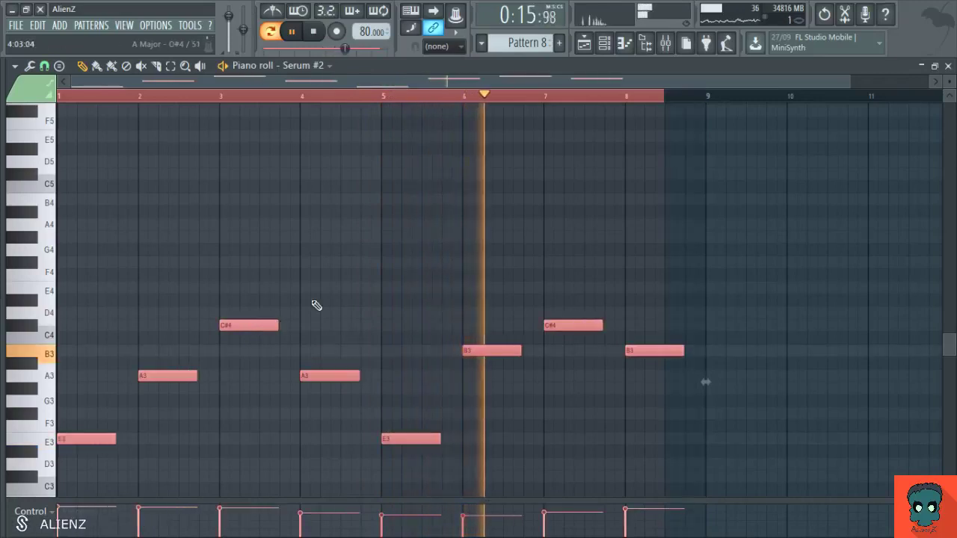
pyautogui.hotkey('ctrl', 'd')
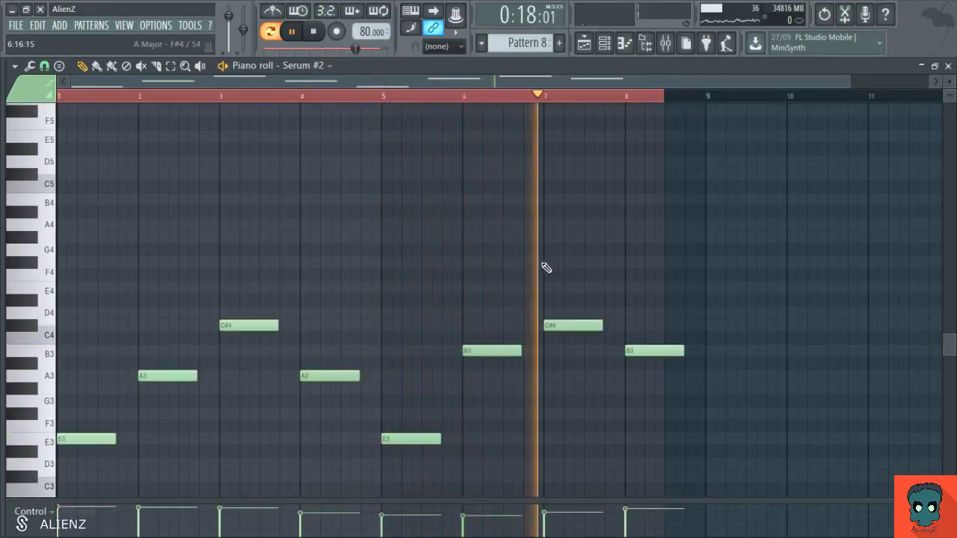
pyautogui.hotkey('ctrl', 'a')
pyautogui.moveTo(280, 325); pyautogui.dragTo(284, 324)
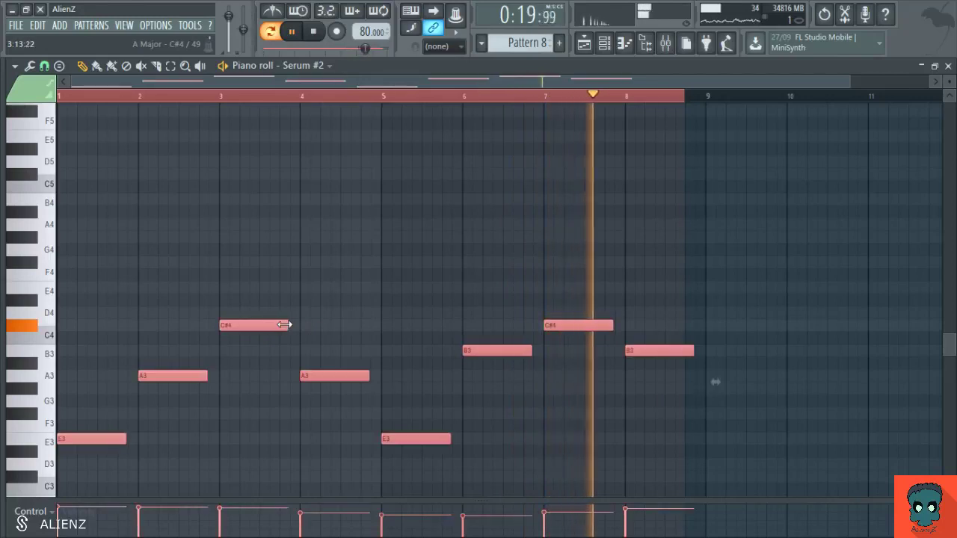
pyautogui.hotkey('ctrl', 'd')
# Enable the chorus, delay and reverb effects in the Serum #2 synth.
pyautogui.press('F7')
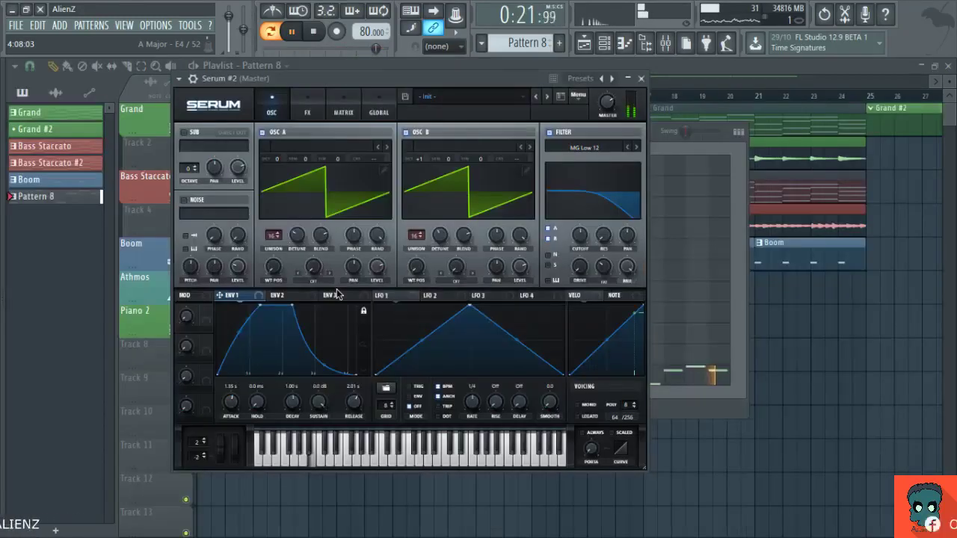
pyautogui.click(306, 111)
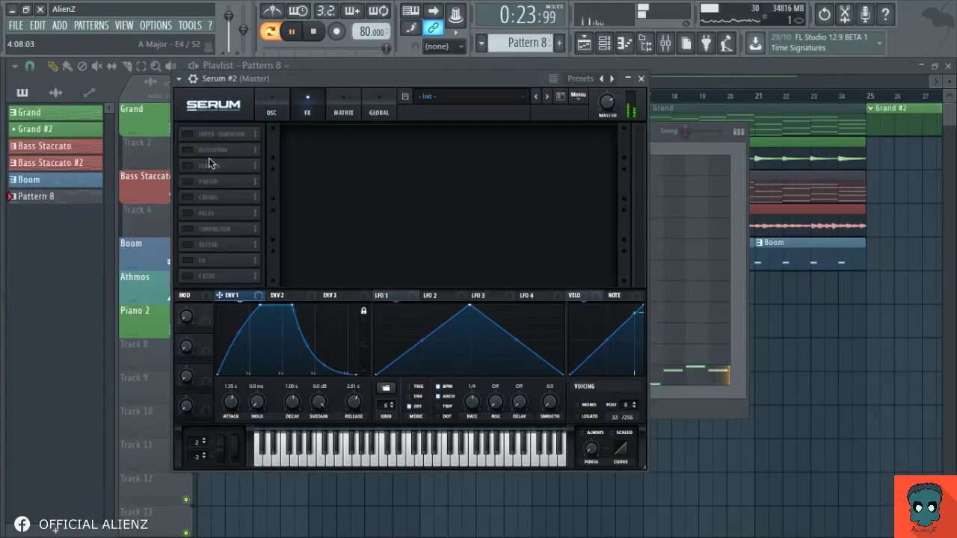
pyautogui.click(186, 198)
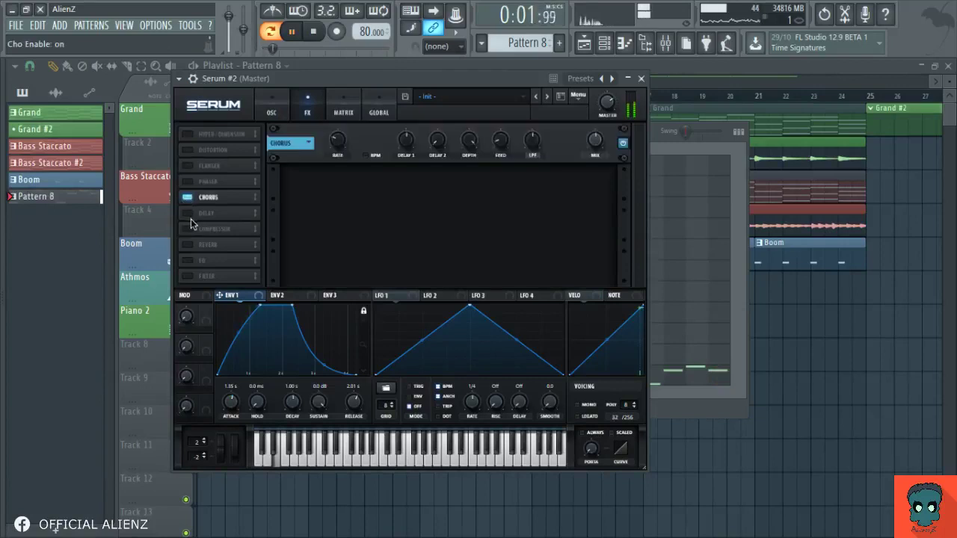
pyautogui.click(190, 215)
pyautogui.click(188, 245)
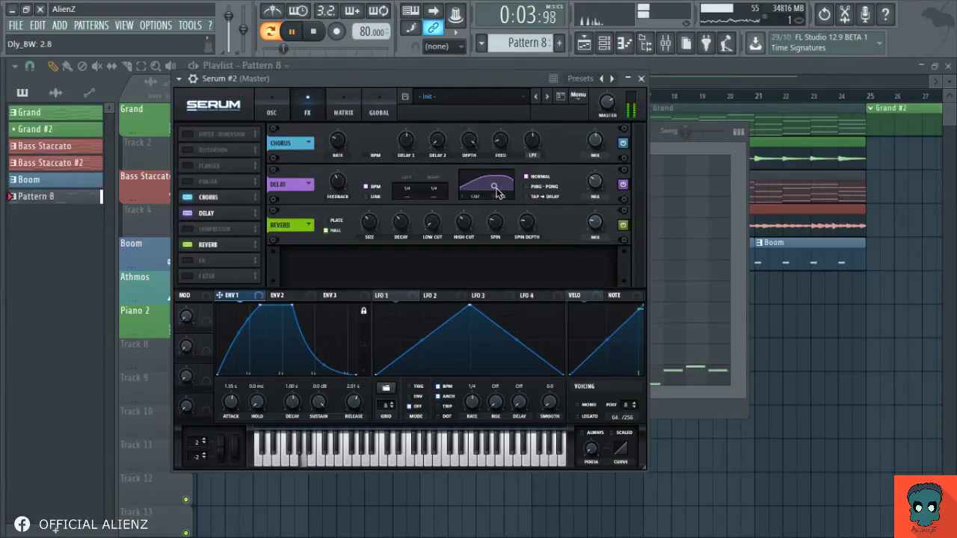
# Set both delay times to 1/8, offset the left and right timing, and switch the delay to Ping-Pong mode.
pyautogui.click(413, 194)
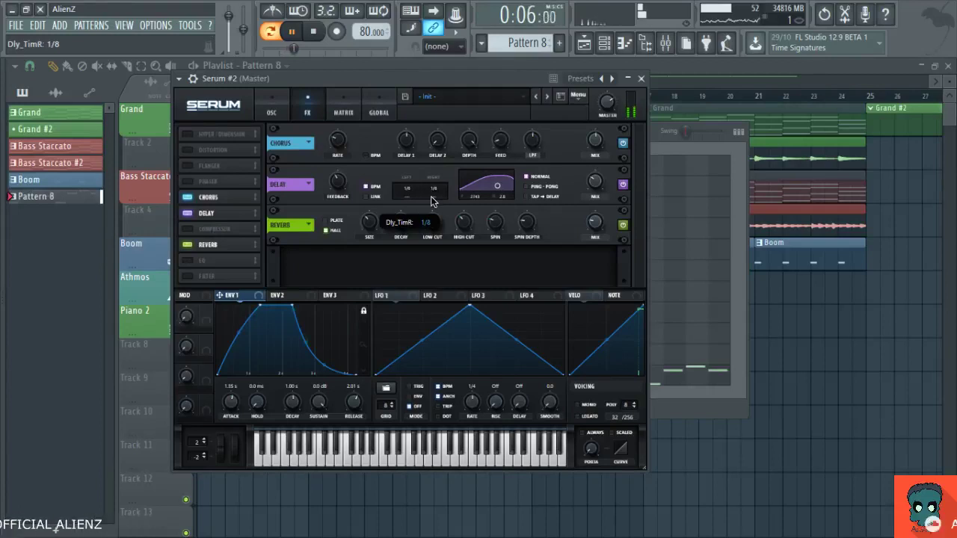
pyautogui.moveTo(414, 195); pyautogui.dragTo(438, 240)
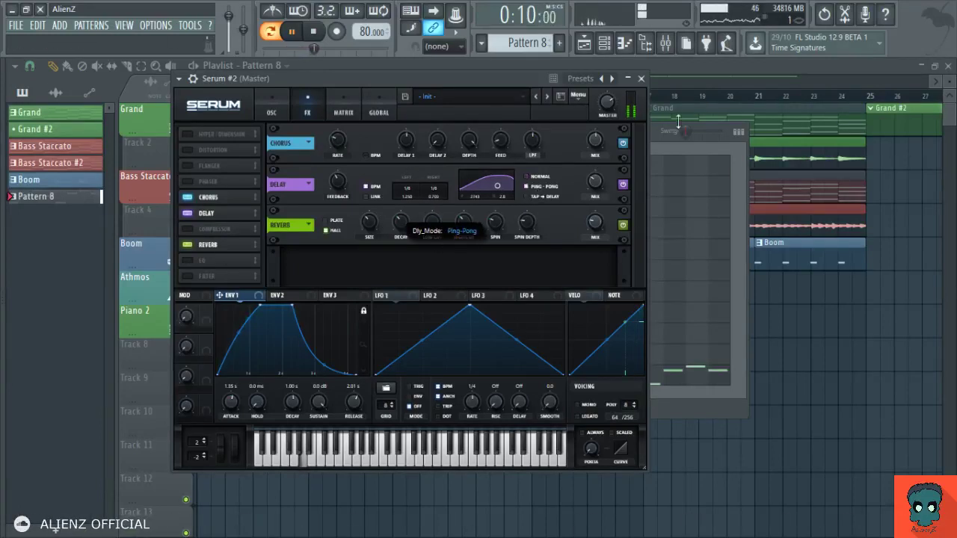
pyautogui.click(272, 108)
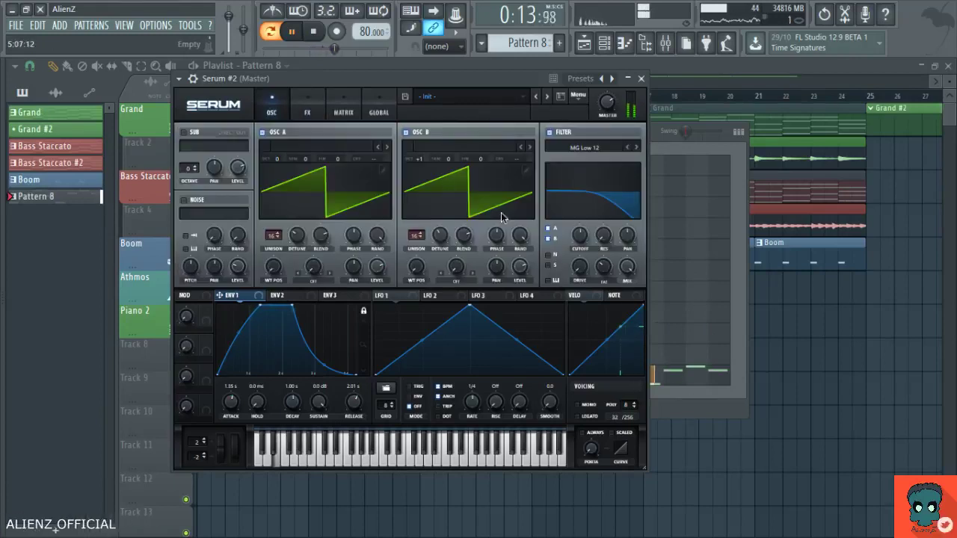
# Route the Serum #2 channel to mixer insert 4 and rename it Athmos with a teal colour.
pyautogui.click(708, 393)
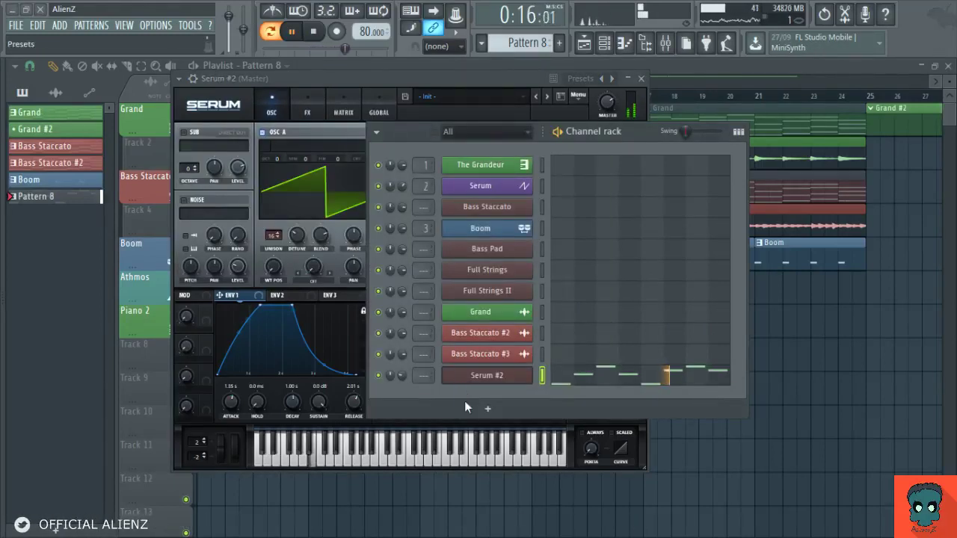
pyautogui.press('F9')
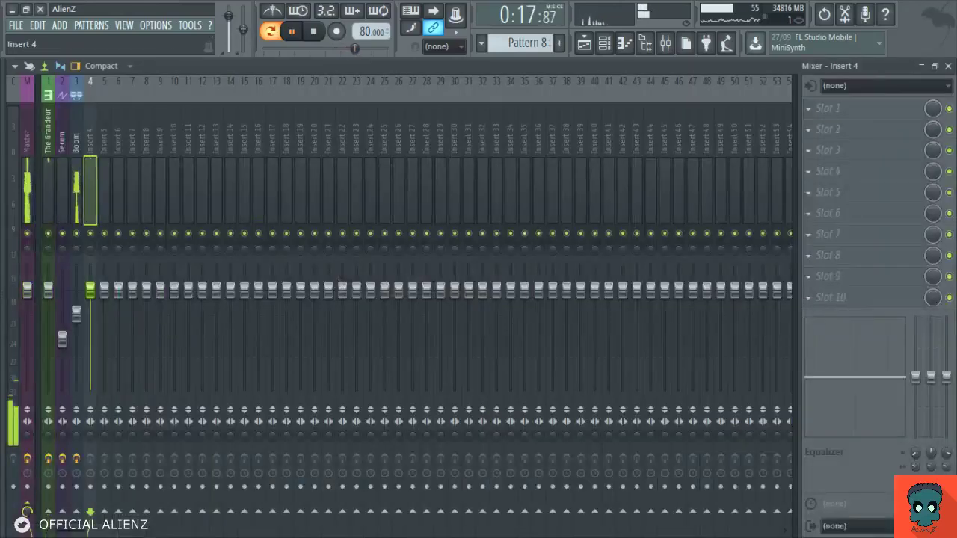
pyautogui.press('Left')
pyautogui.press('Left')
pyautogui.press('Right')
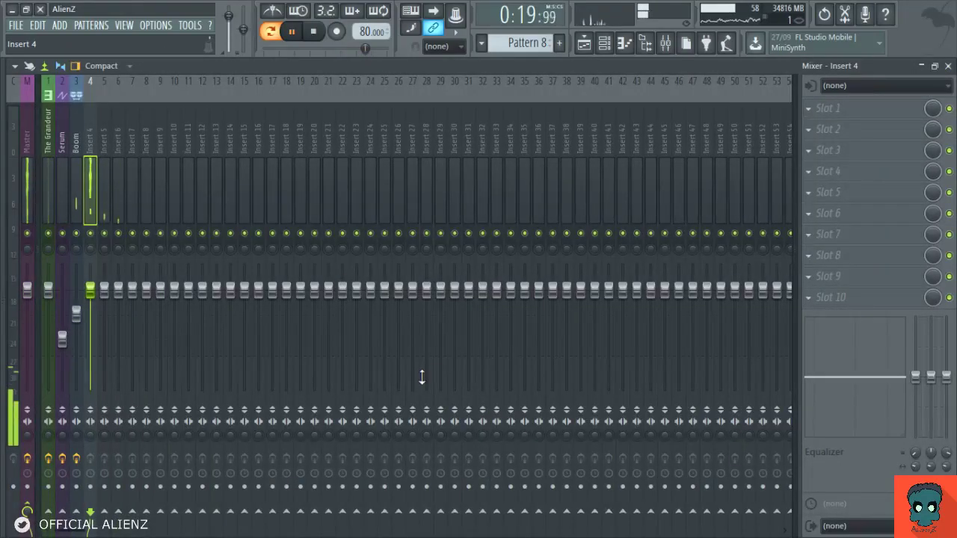
pyautogui.press('F9')
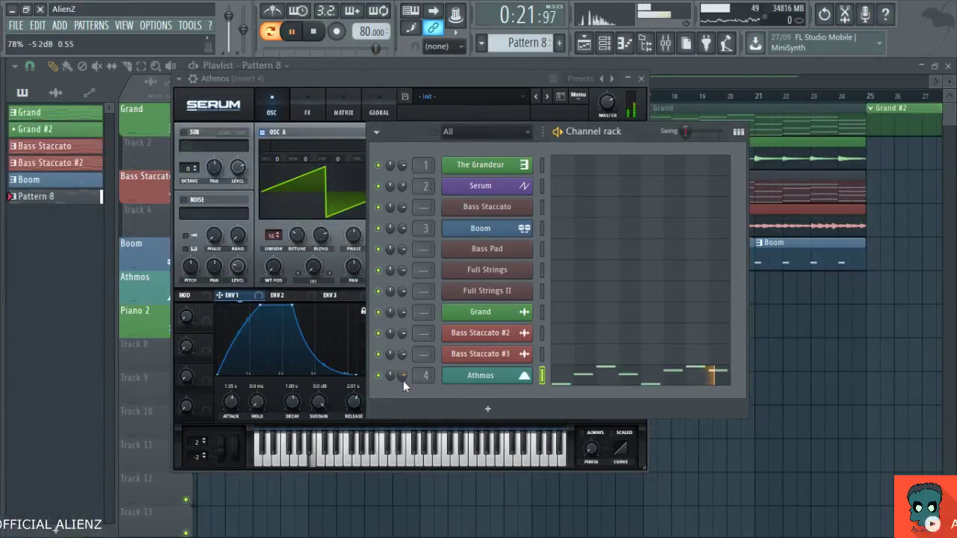
# Set the Athmos channel volume to 79% and lower the fader of its mixer track.
pyautogui.click(665, 43)
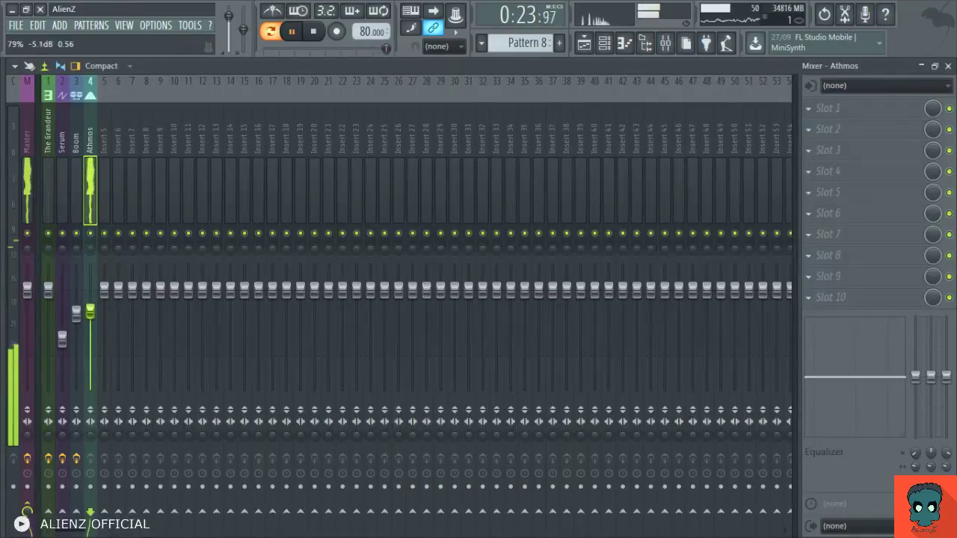
pyautogui.moveTo(90, 290); pyautogui.dragTo(92, 315)
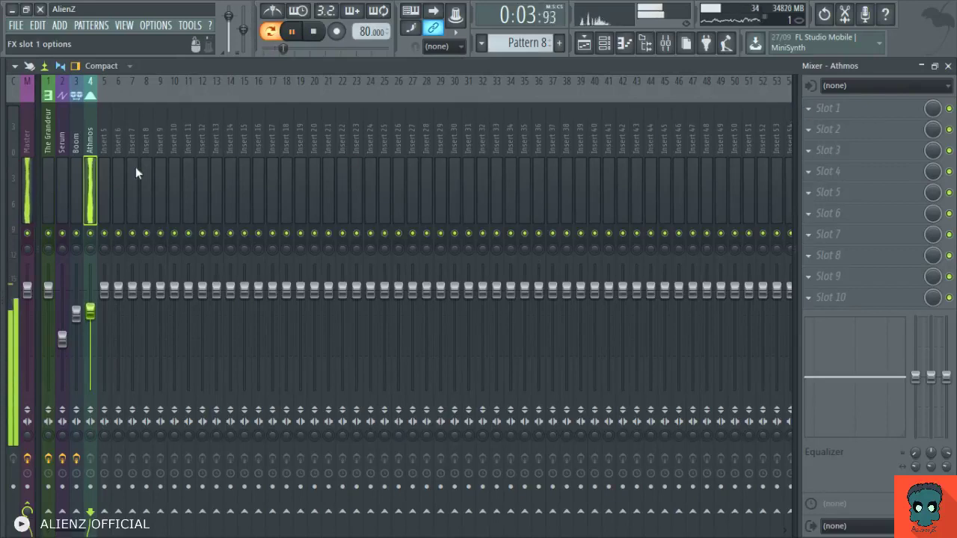
# Copy the ValhallaRoom reverb from the Serum mixer track onto the Athmos track.
pyautogui.click(64, 165)
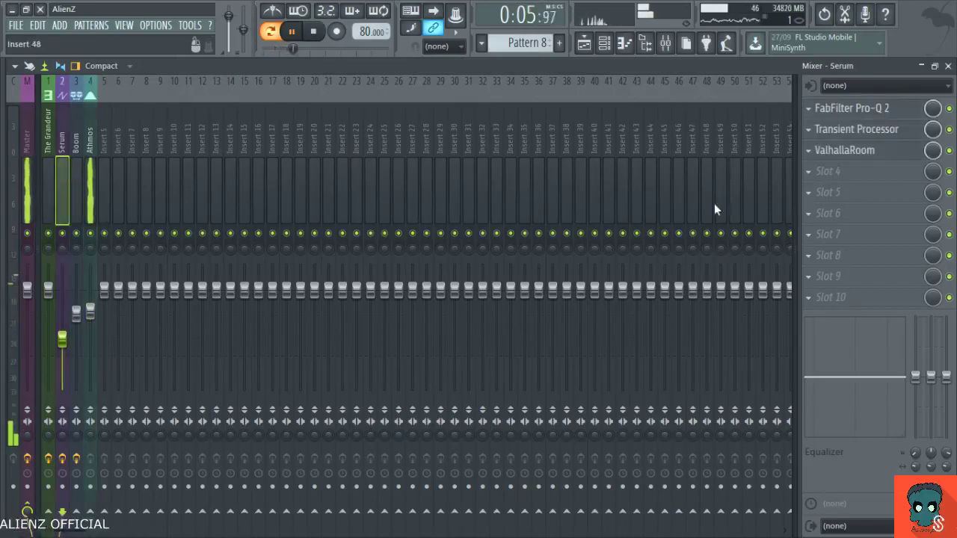
pyautogui.moveTo(838, 150); pyautogui.dragTo(557, 241)
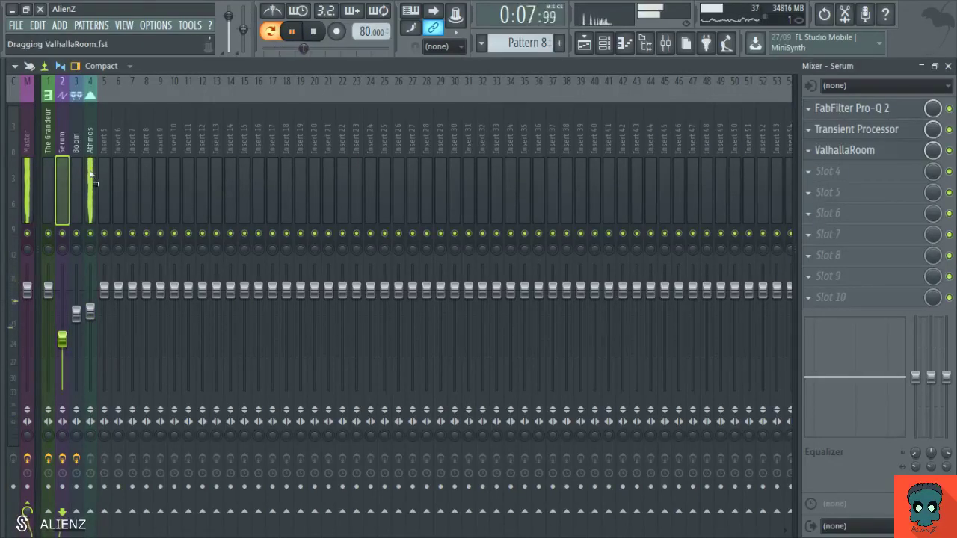
pyautogui.moveTo(89, 175); pyautogui.dragTo(90, 178)
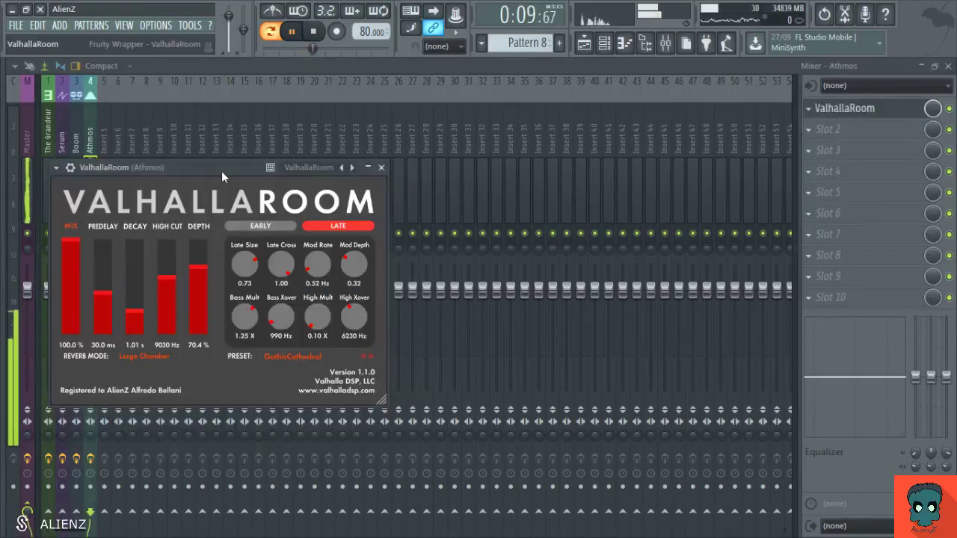
pyautogui.moveTo(221, 177); pyautogui.dragTo(351, 174)
pyautogui.click(512, 166)
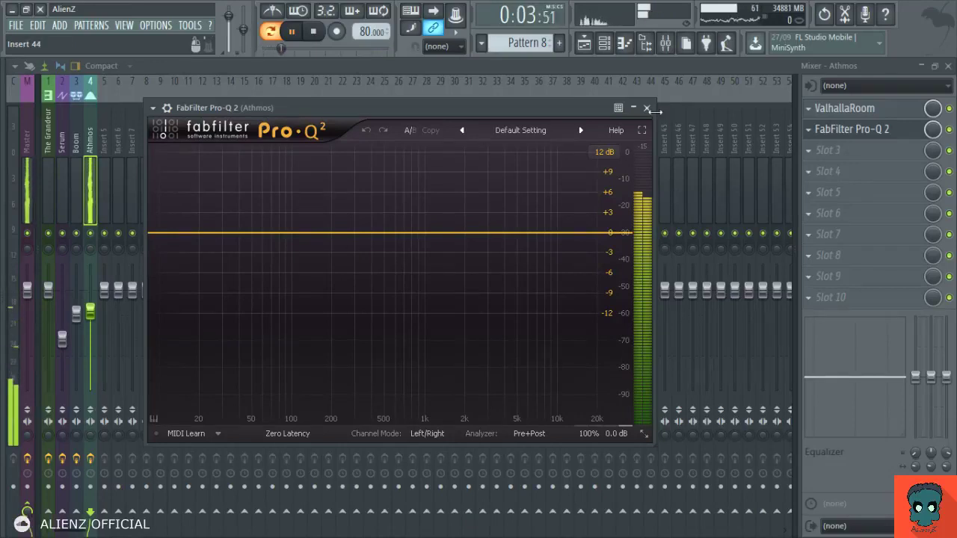
# Place FabFilter Pro-Q 2 with a low cut near 200 Hz ahead of ValhallaRoom on the Athmos mixer track.
pyautogui.click(648, 108)
pyautogui.click(74, 183)
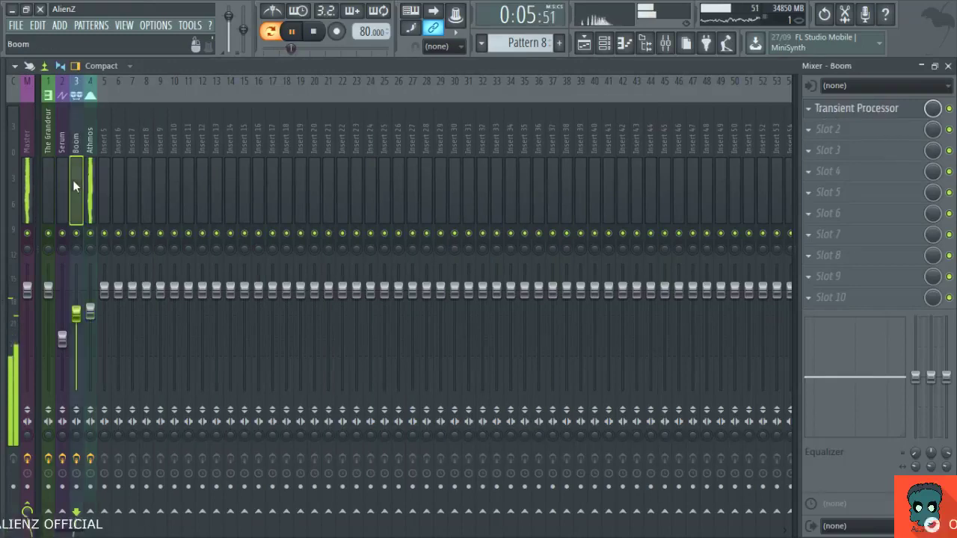
pyautogui.click(59, 178)
pyautogui.click(48, 180)
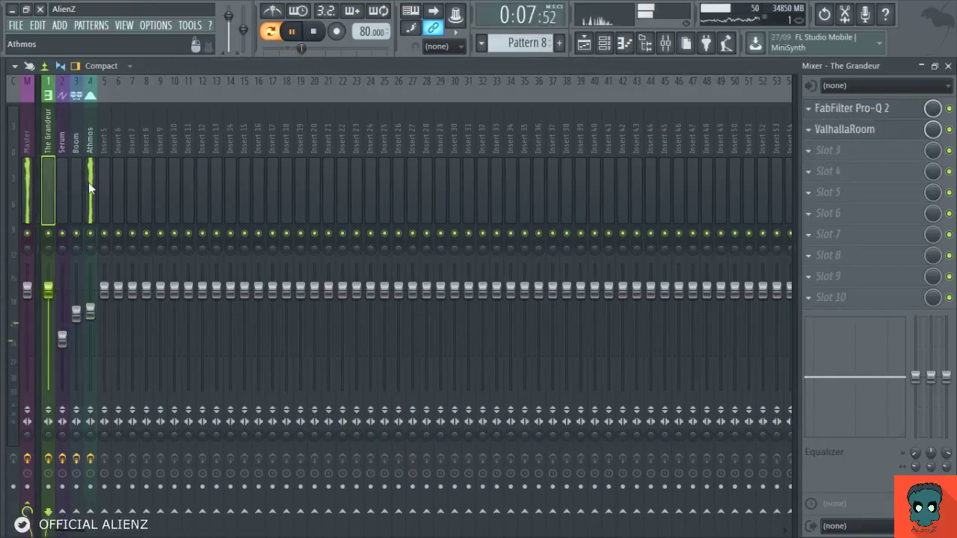
pyautogui.click(89, 183)
pyautogui.click(848, 129)
pyautogui.moveTo(848, 128); pyautogui.dragTo(862, 112)
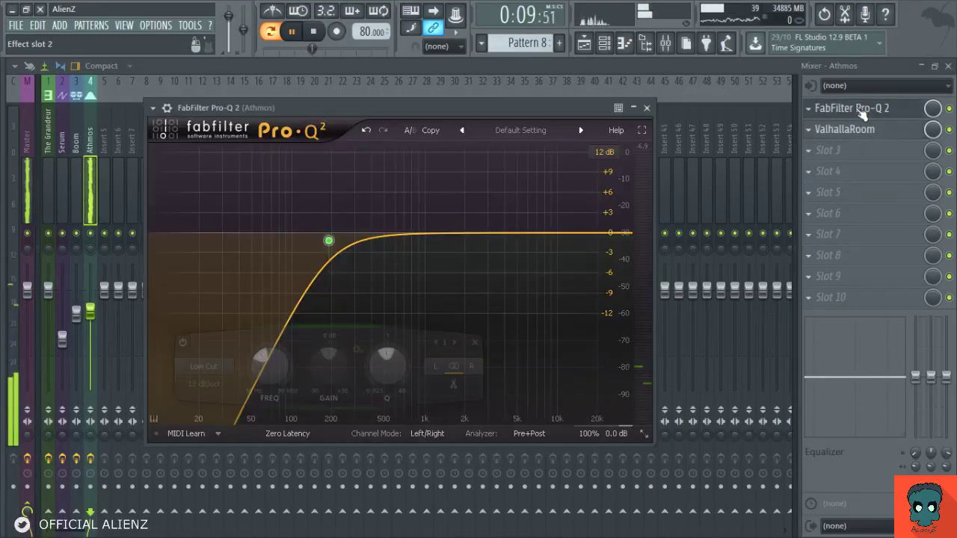
pyautogui.click(863, 112)
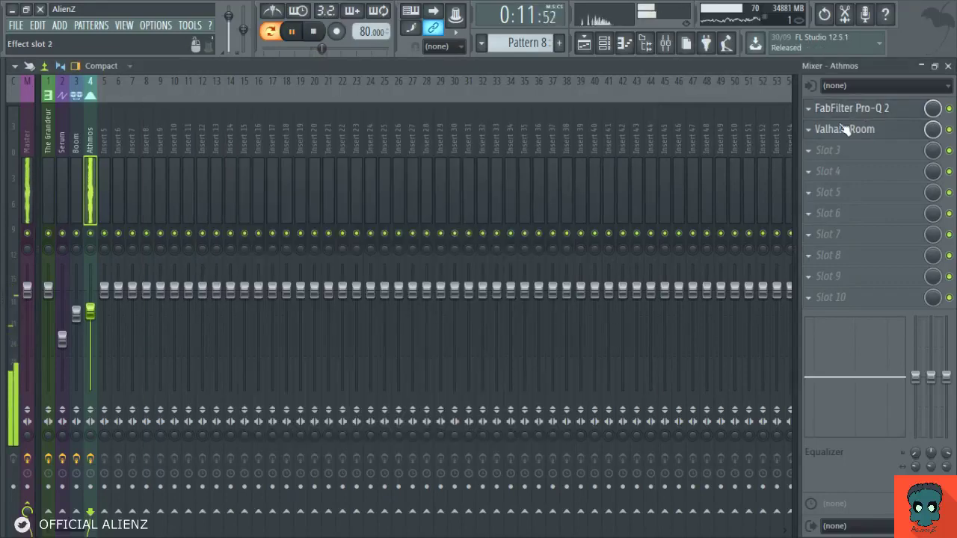
# Play the arrangement from the beginning and lower the Athmos mixer fader to about 47% (-13.6 dB).
pyautogui.click(947, 66)
pyautogui.press('F5')
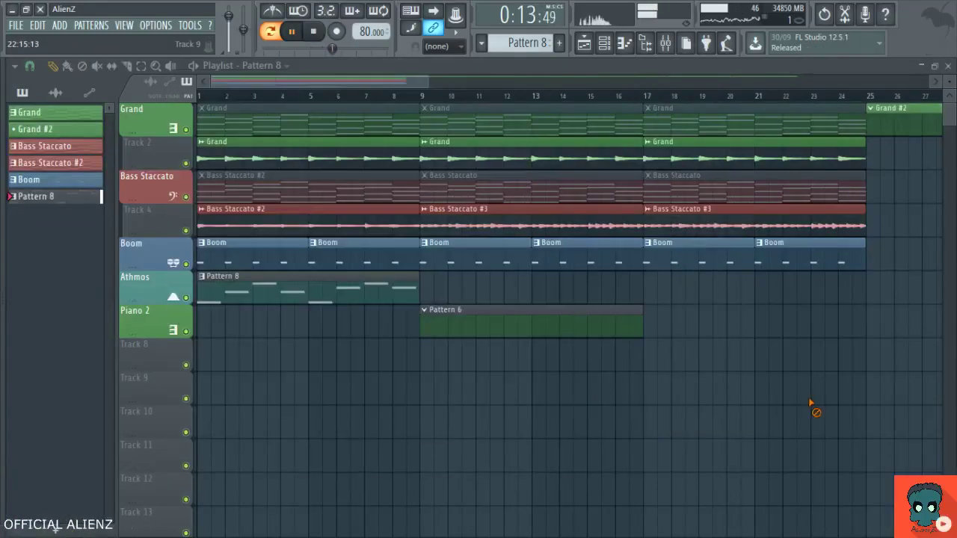
pyautogui.press('space')
pyautogui.click(200, 100)
pyautogui.press('space')
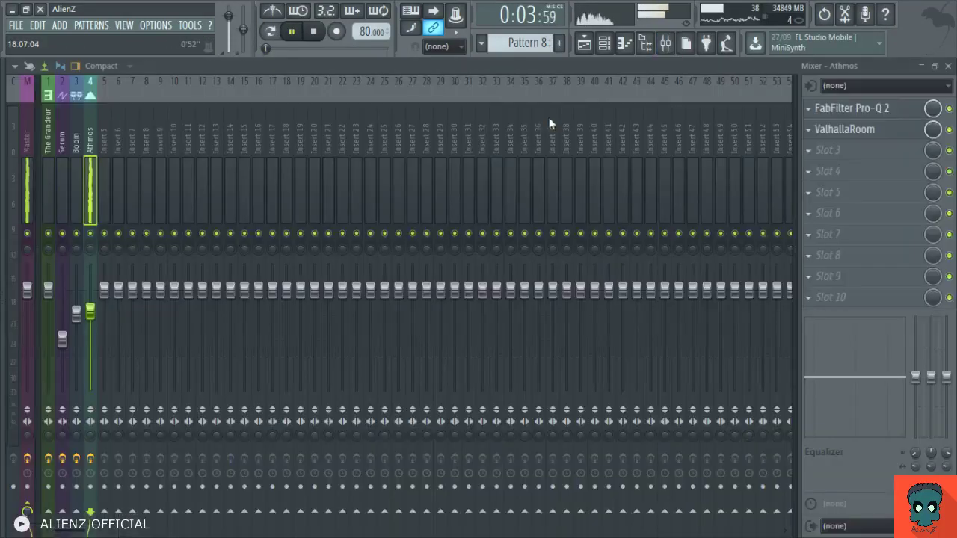
pyautogui.press('F9')
pyautogui.moveTo(91, 309); pyautogui.dragTo(94, 349)
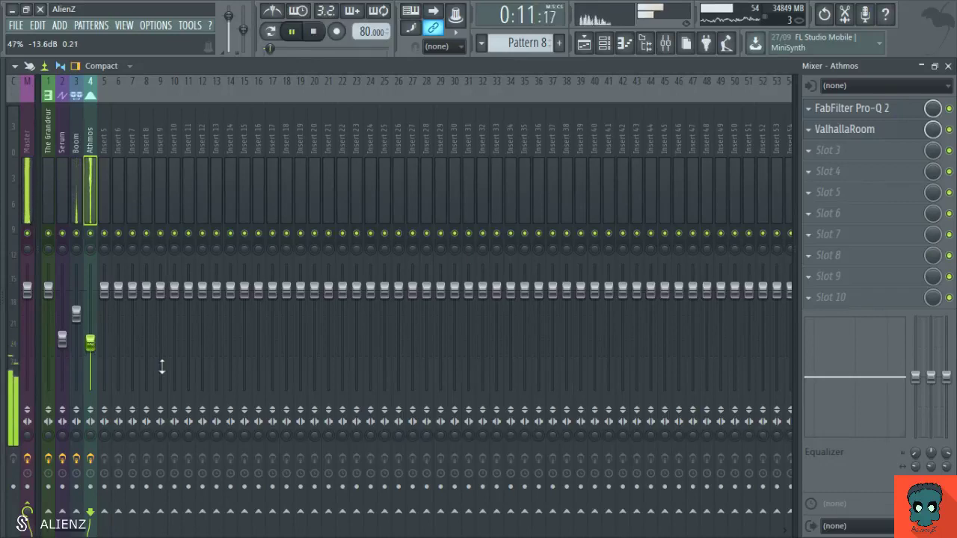
# In the Boom pattern, duplicate the four E5 notes onto the remaining beats of every bar at a lower velocity.
pyautogui.press('F5')
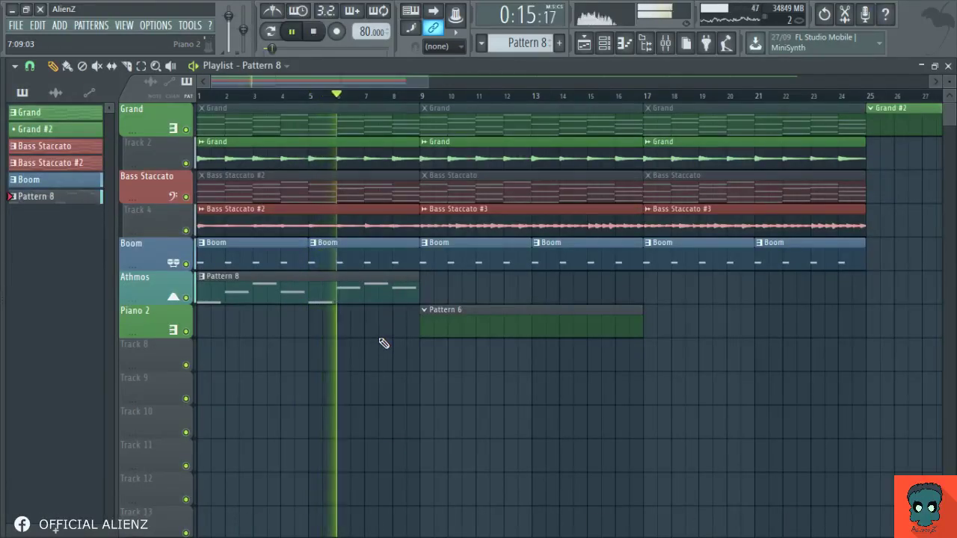
pyautogui.doubleClick(256, 247)
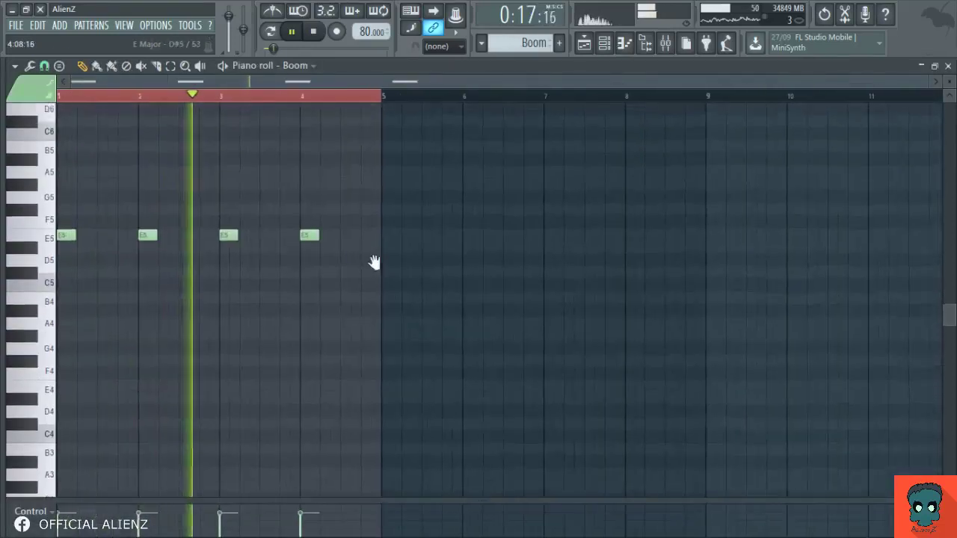
pyautogui.press('space')
pyautogui.scroll(1, 404, 247)
pyautogui.moveTo(415, 219); pyautogui.dragTo(52, 299)
pyautogui.press('space')
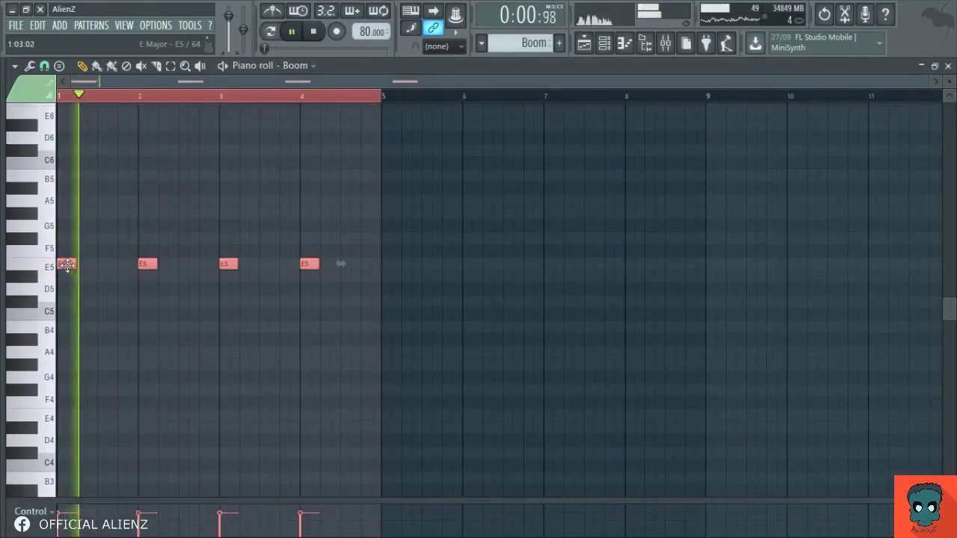
pyautogui.moveTo(67, 265); pyautogui.dragTo(90, 267)
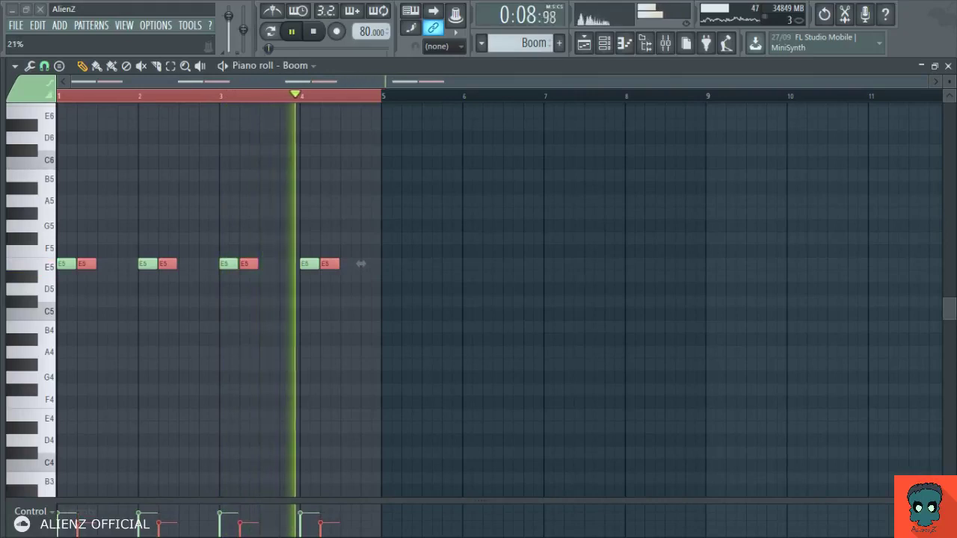
pyautogui.moveTo(86, 264); pyautogui.dragTo(126, 266)
pyautogui.click(150, 314)
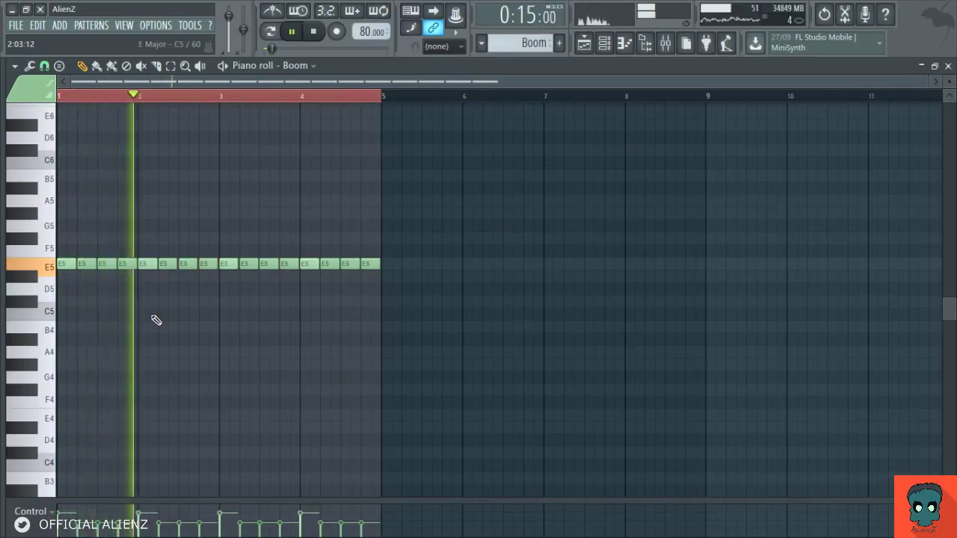
# Set the Boom mixer fader to about 79% (-5.0 dB), return to the playlist and stop playback.
pyautogui.click(665, 43)
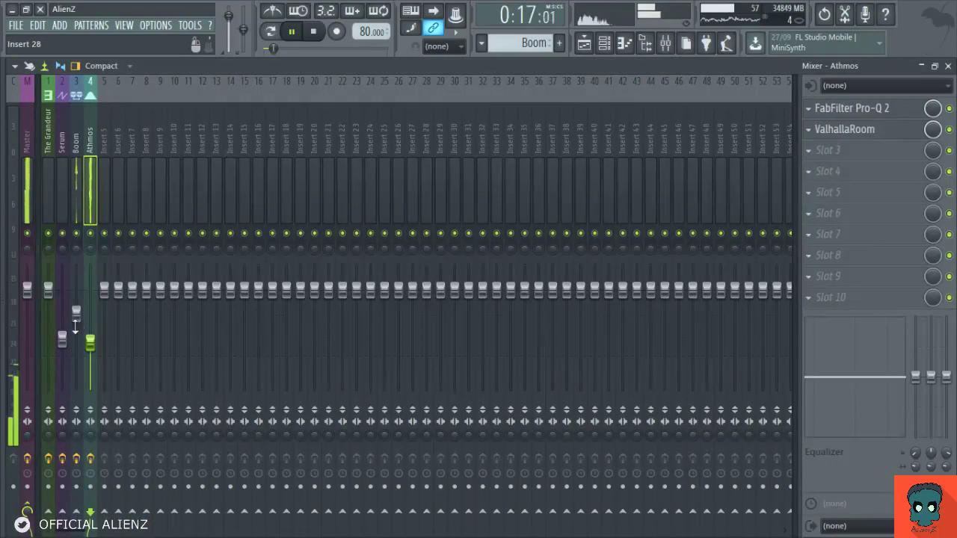
pyautogui.moveTo(74, 318); pyautogui.dragTo(81, 318)
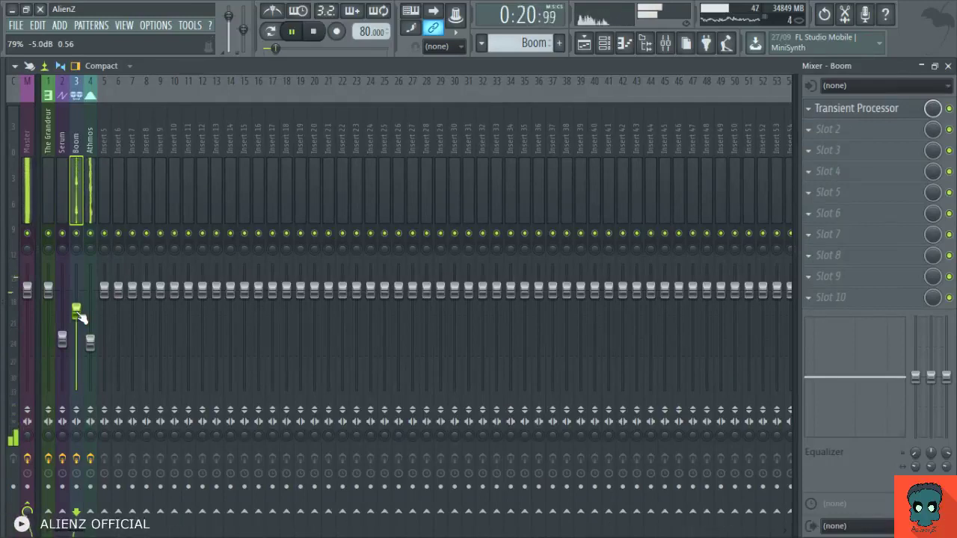
pyautogui.press('F7')
pyautogui.press('F5')
pyautogui.press('F6')
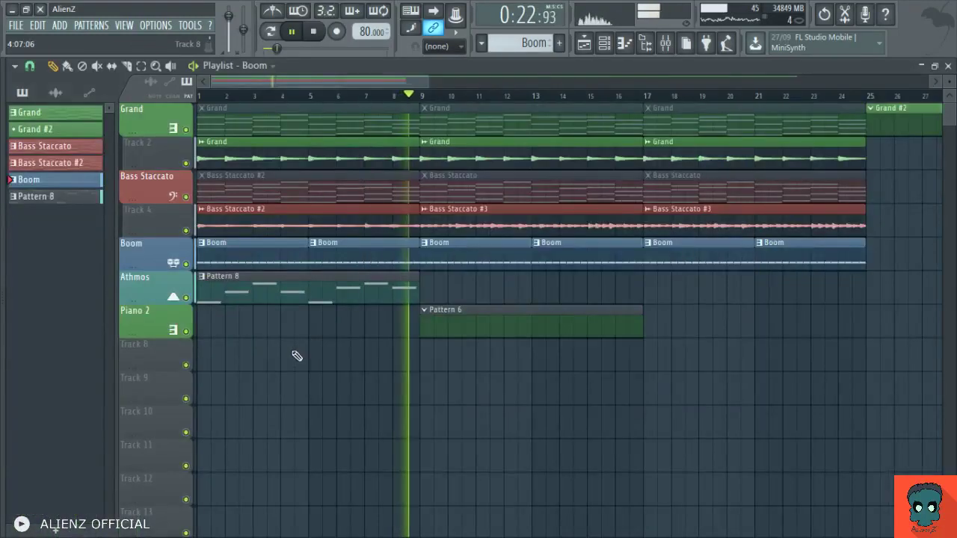
pyautogui.press('space')
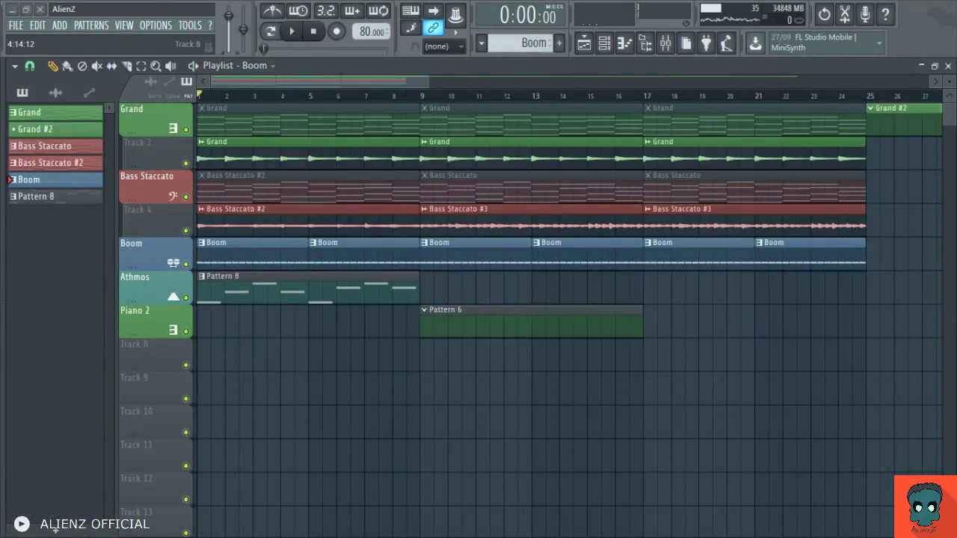